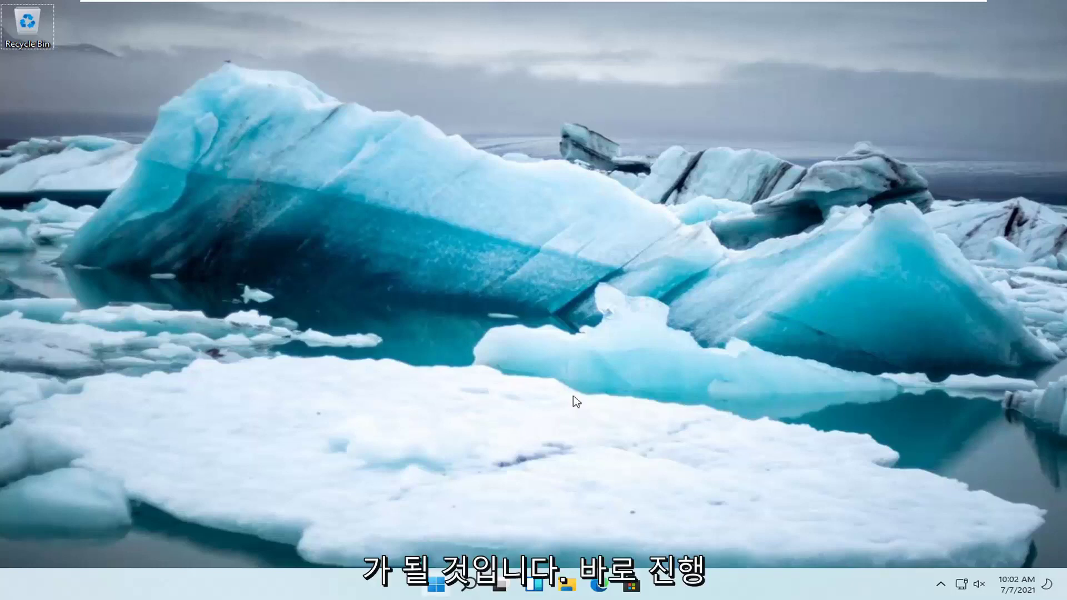
Launch Settings from the Start button's quick menu, briefly opening and dismissing Windows Search.
right_click(442, 585)
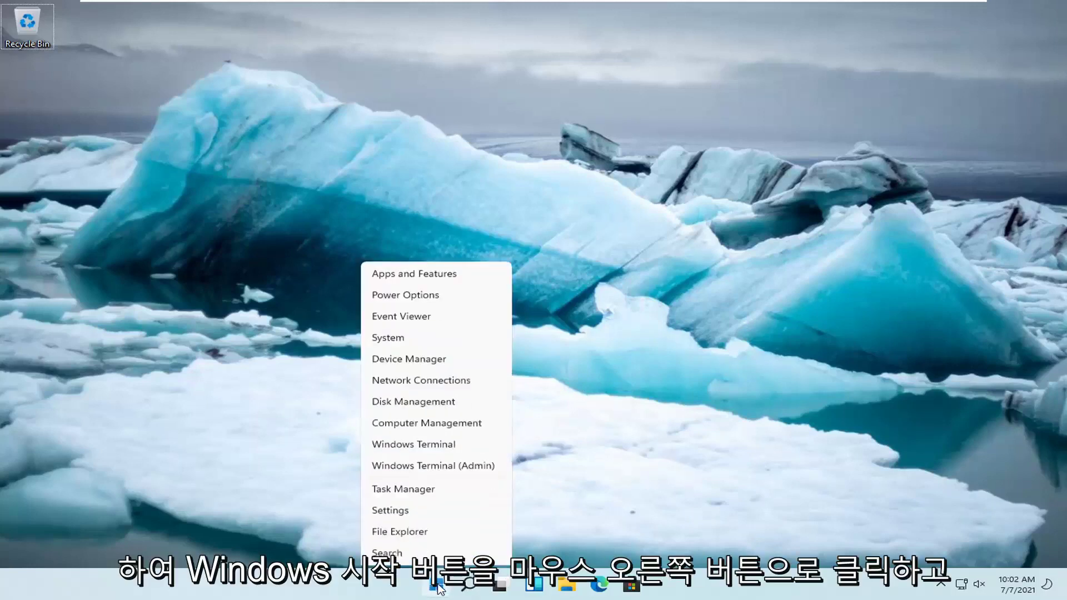
left_click(393, 446)
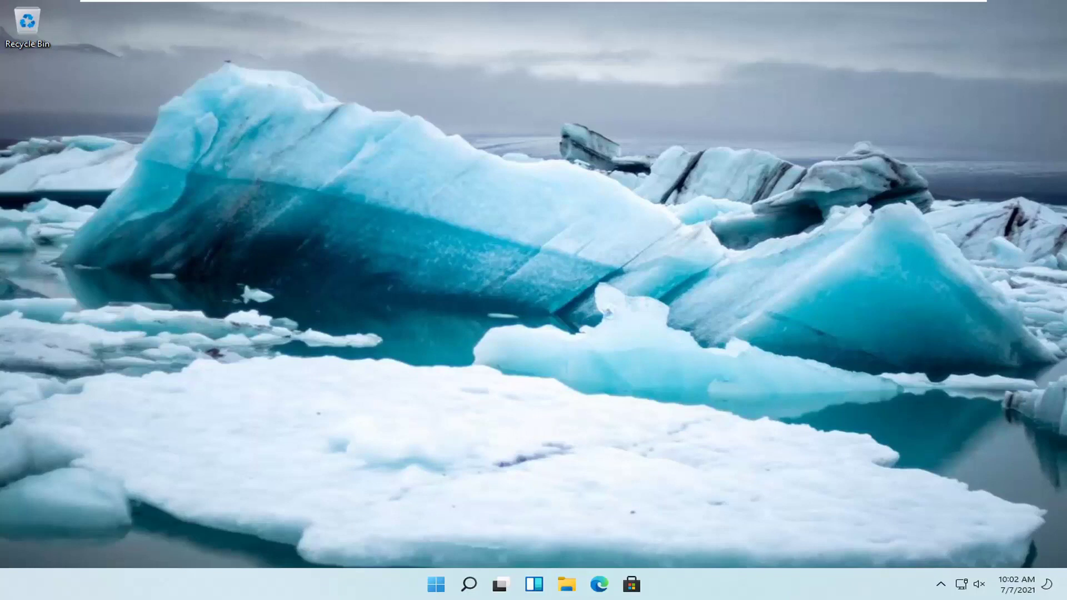
key("super+s")
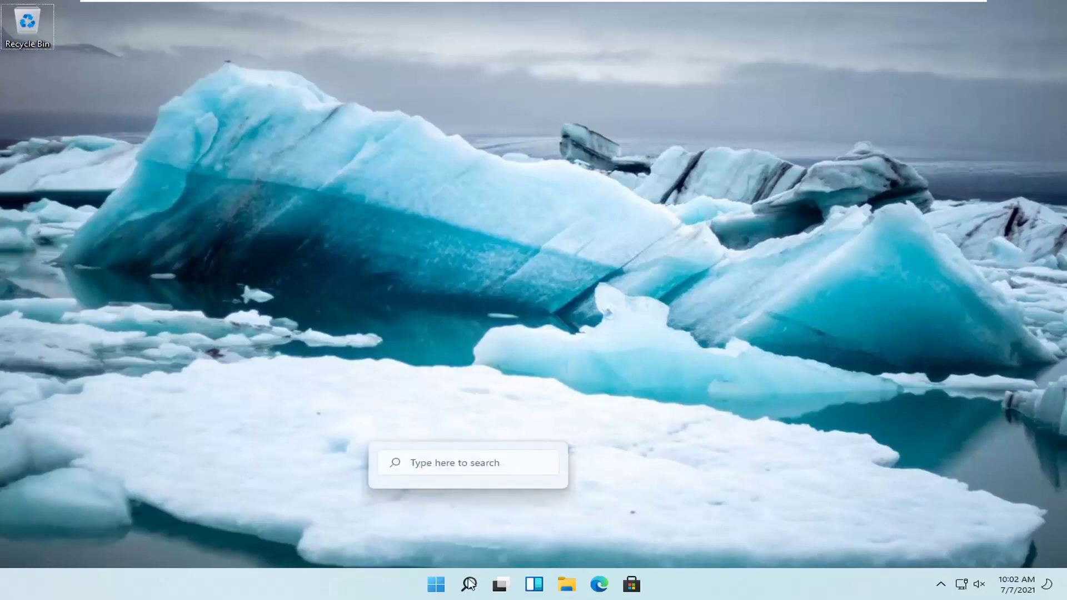
left_click(469, 584)
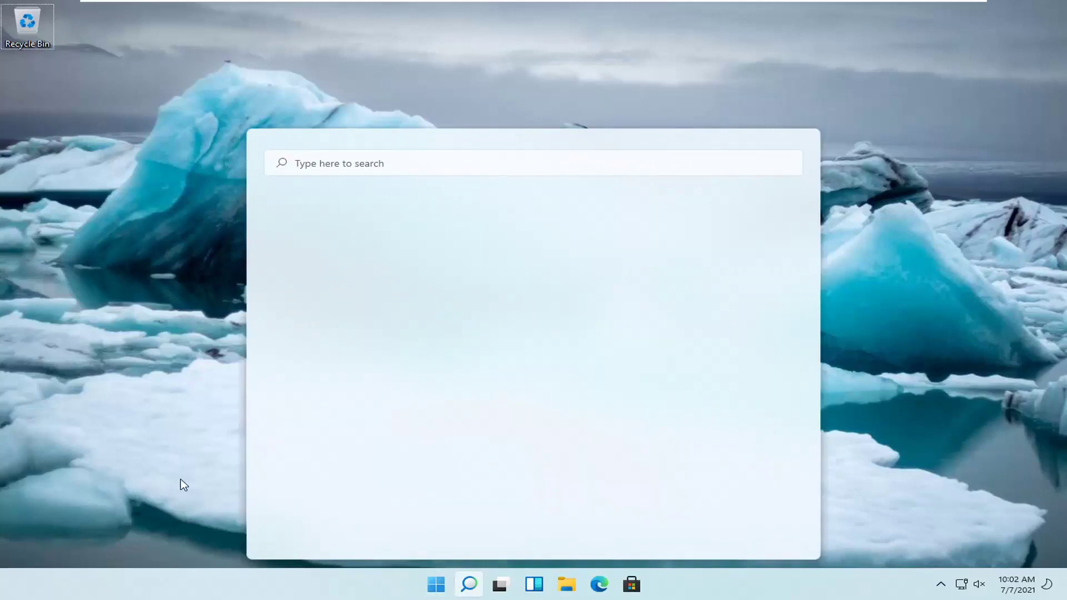
key("super+i")
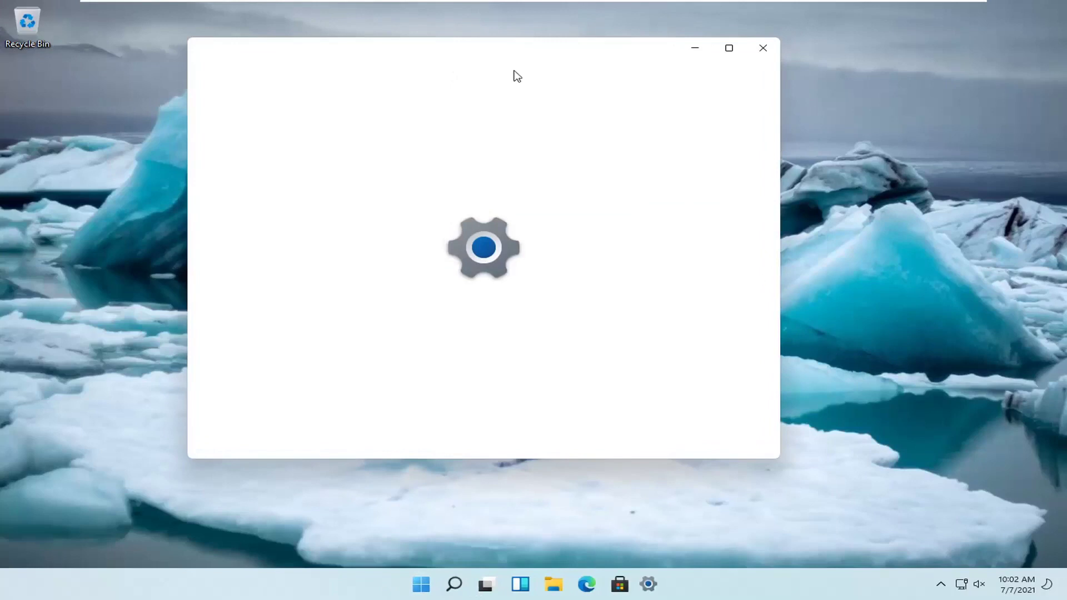
Drag the Settings window toward the screen centre while the System page loads.
left_click_drag(503, 52, 577, 58)
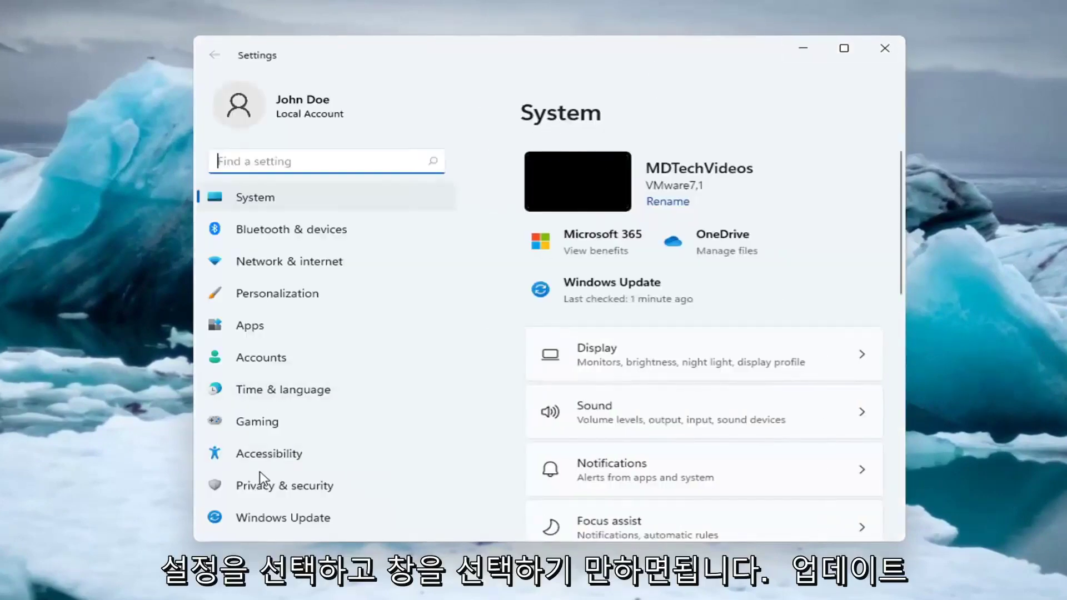
Pause Windows updates for 2 weeks from the Windows Update page.
left_click(274, 522)
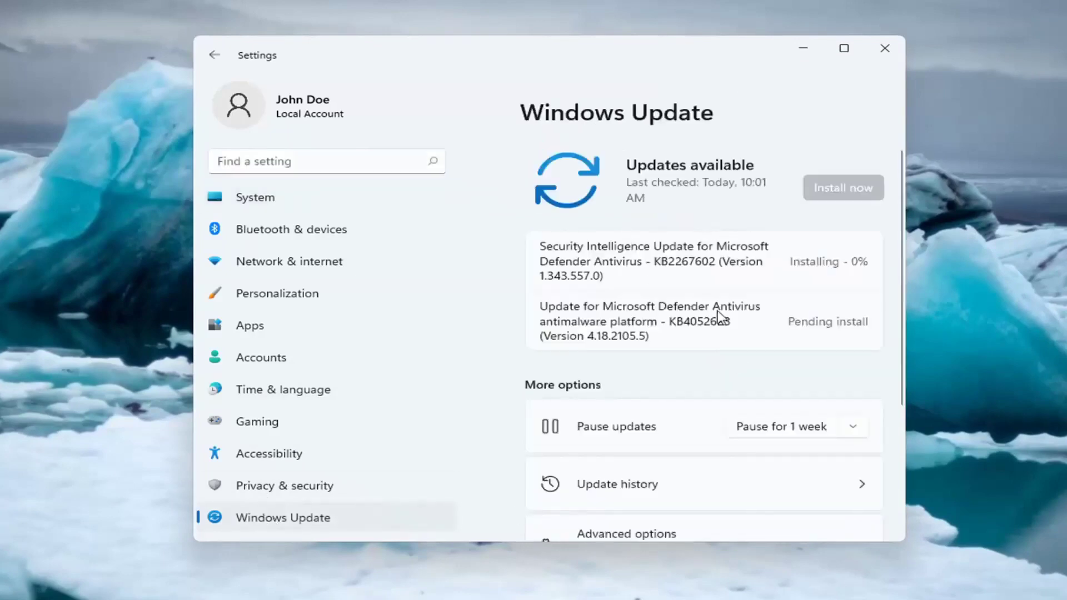
scroll(711, 328, "down", 1)
scroll(646, 343, "down", 1)
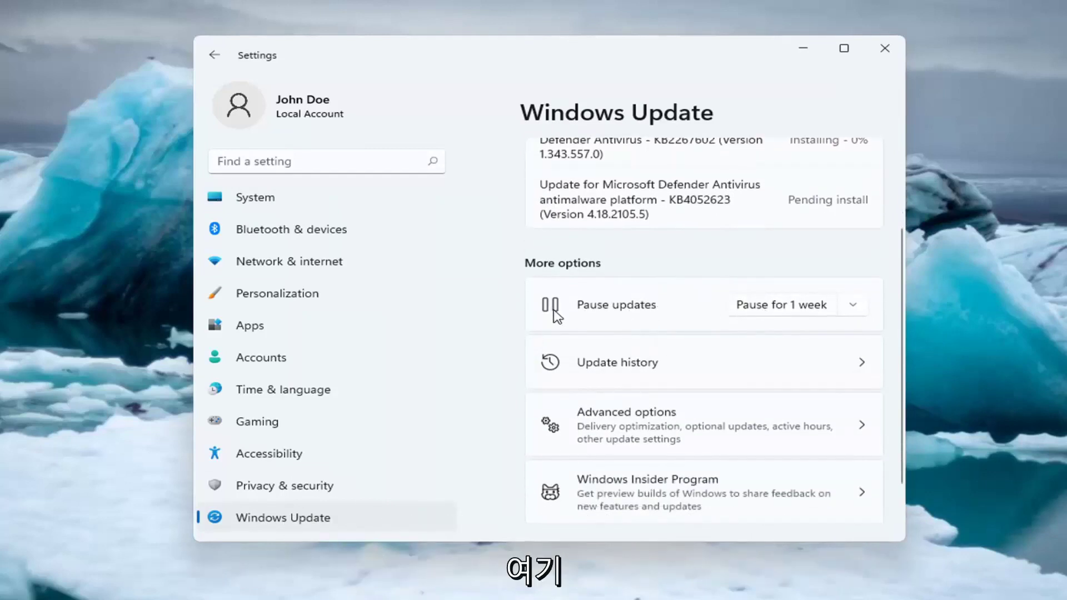
left_click(849, 310)
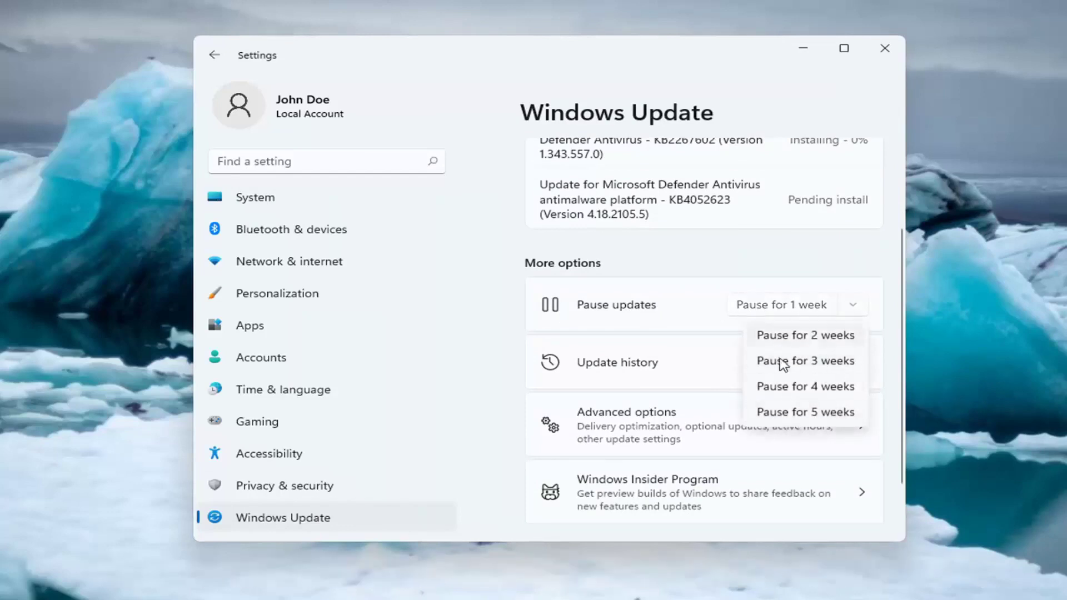
left_click(787, 336)
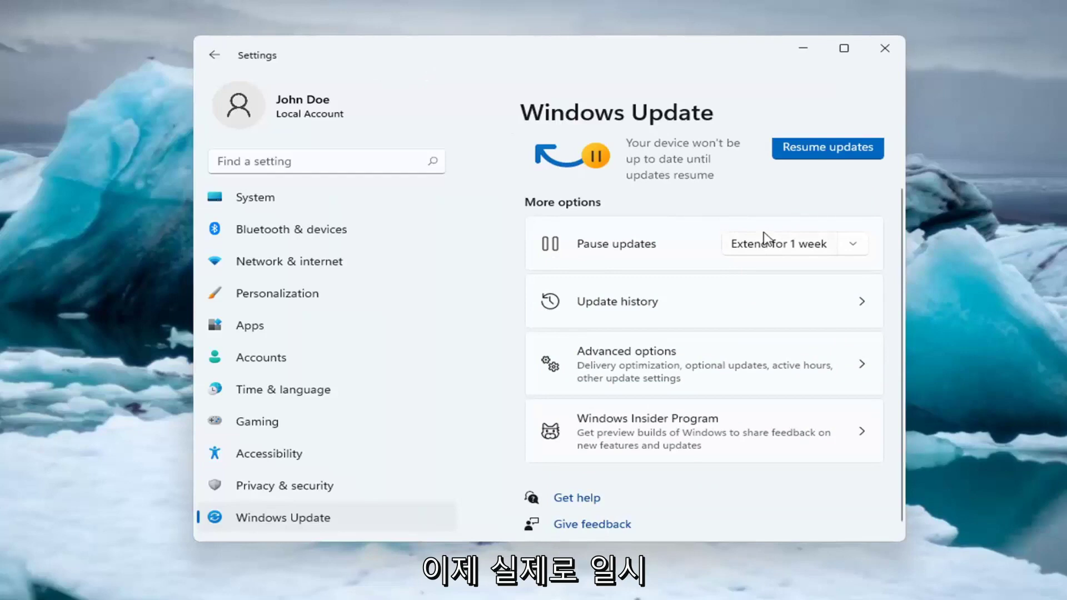
Review the pause-extension options without changing them, then close Settings.
left_click(856, 245)
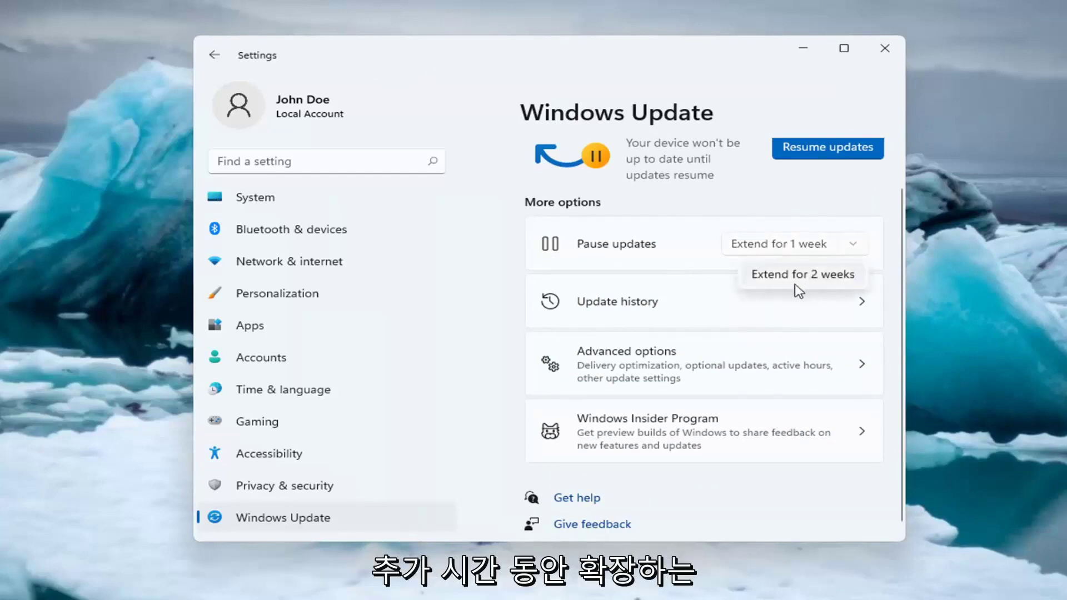
left_click(598, 284)
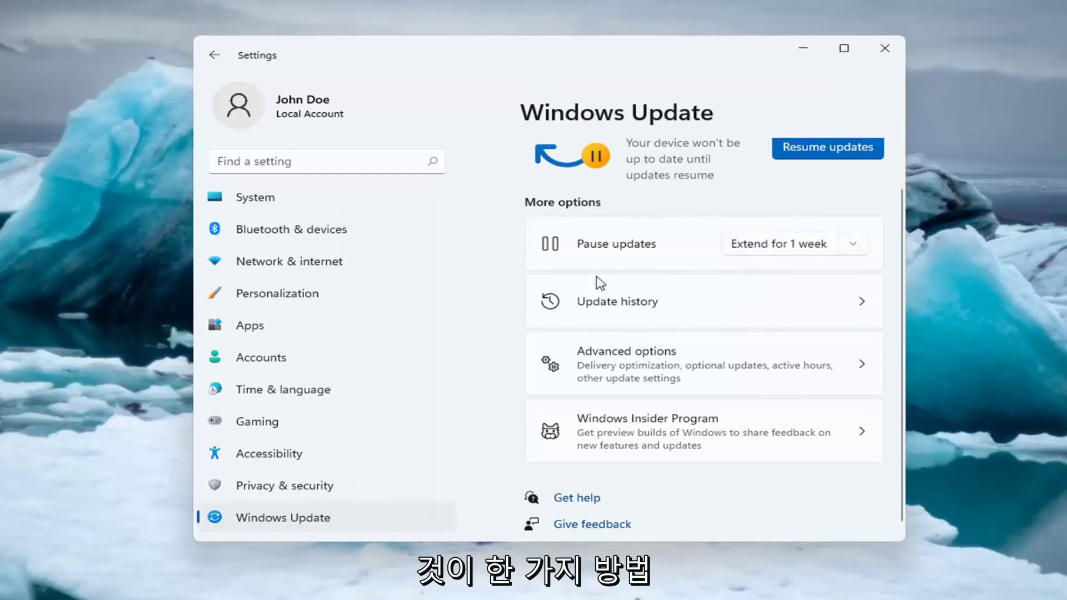
scroll(548, 290, "down", 1)
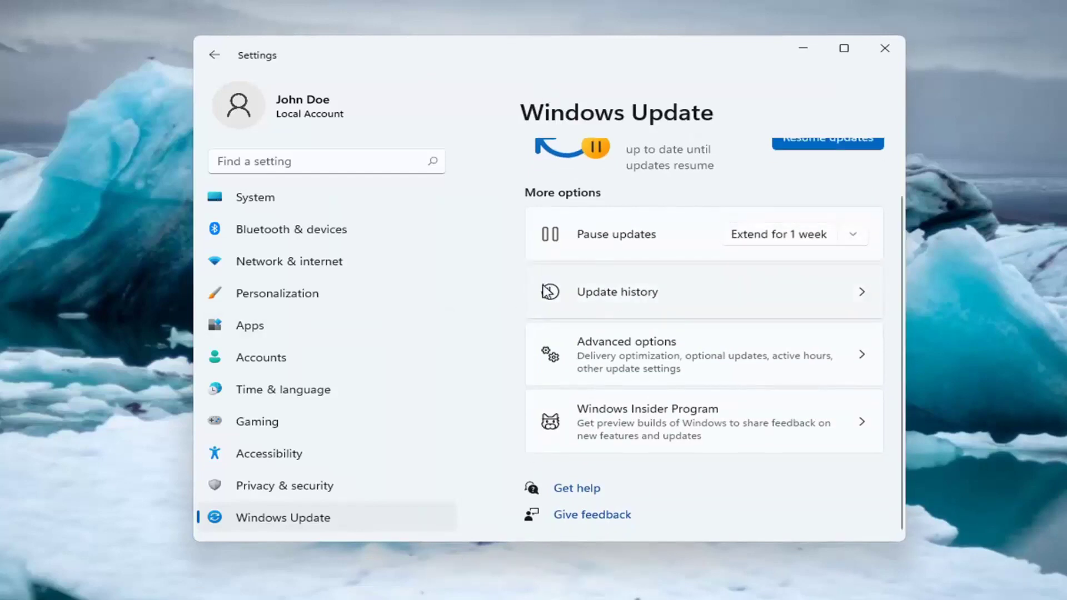
left_click(868, 52)
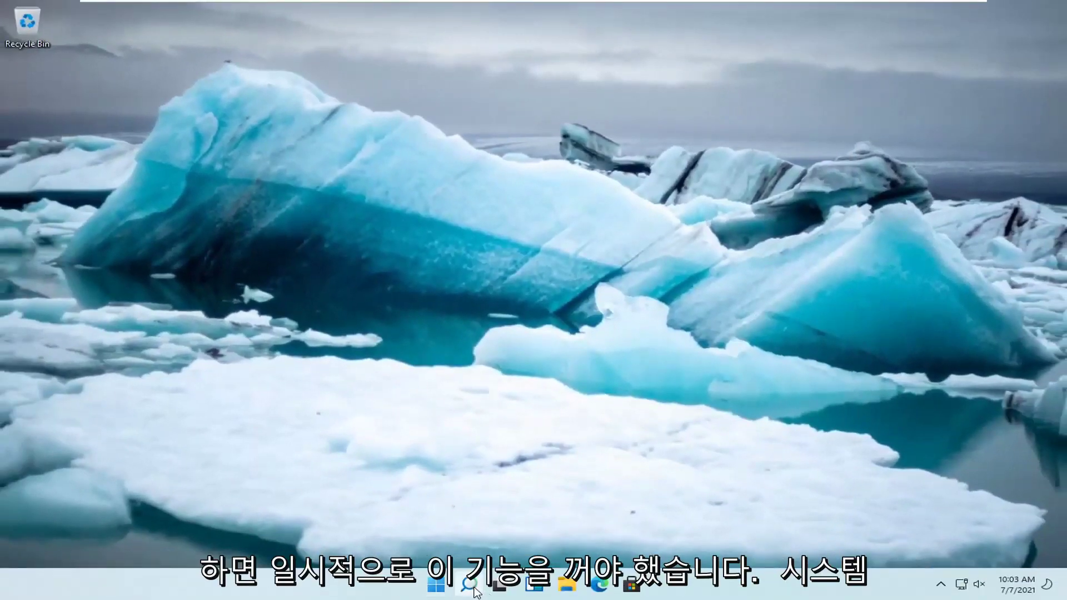
Search Windows for 'services' and launch the Services app.
left_click(469, 584)
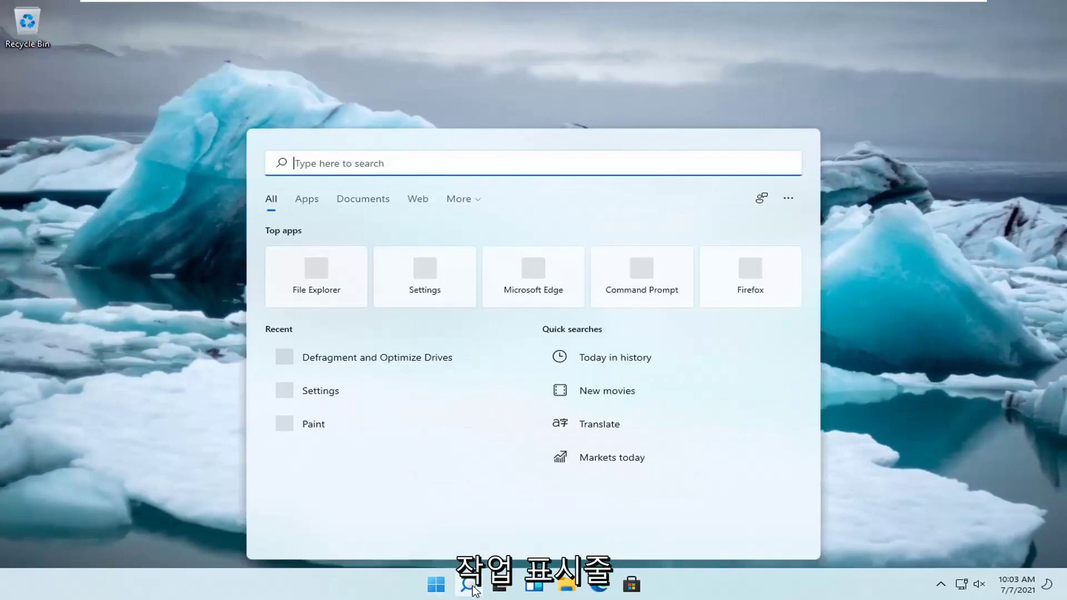
type("services")
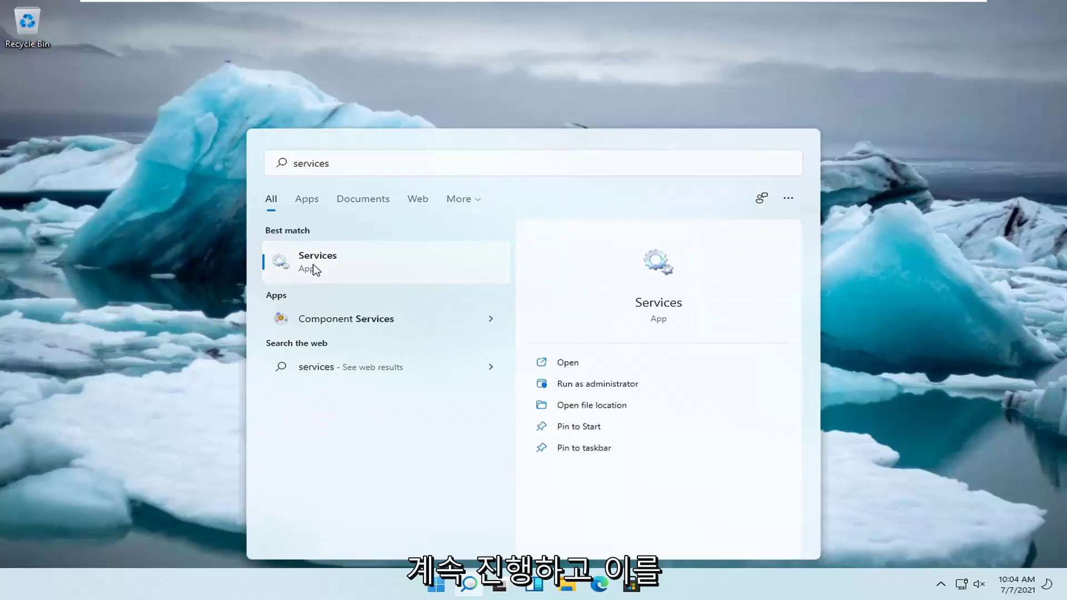
left_click(315, 269)
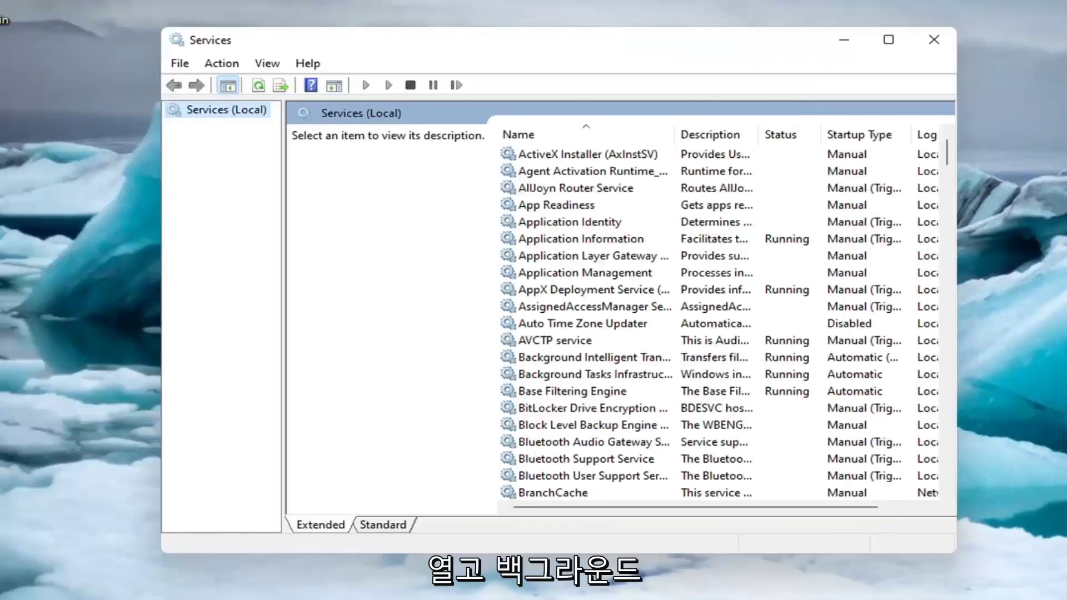
Browse the Background services and widen the Name column to show full names.
left_click(591, 294)
left_click(586, 380)
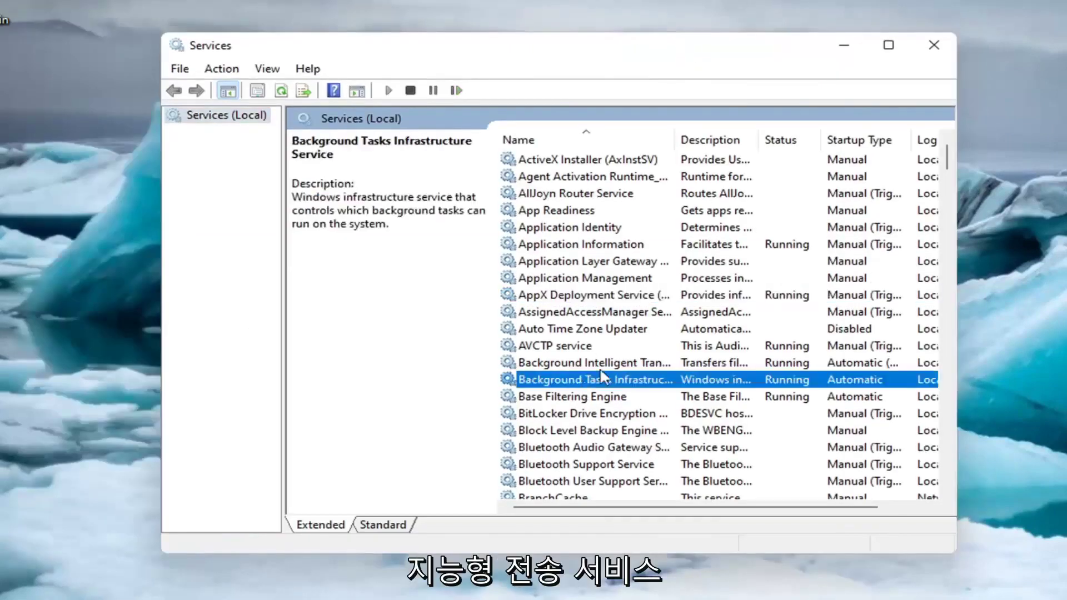
left_click(611, 362)
left_click_drag(673, 139, 723, 139)
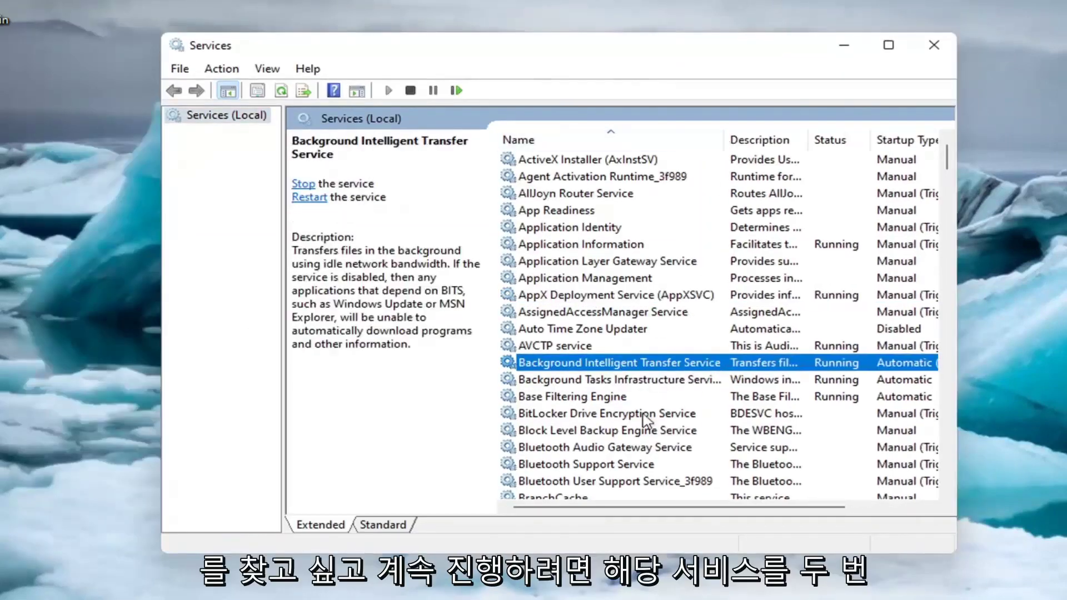
Stop Background Intelligent Transfer Service and apply Disabled as its startup type.
double_click(671, 367)
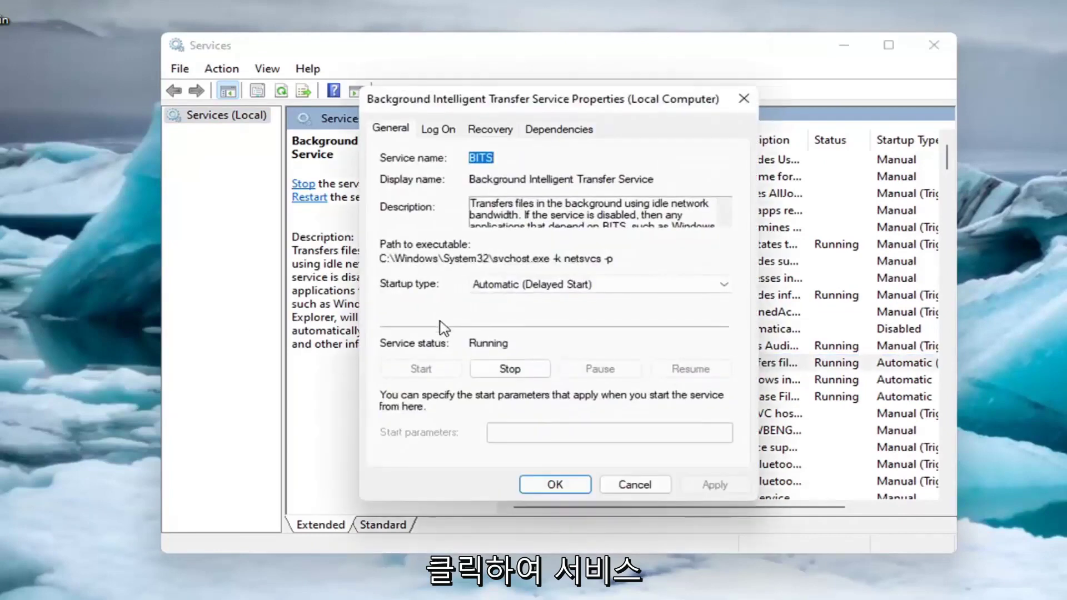
left_click(505, 374)
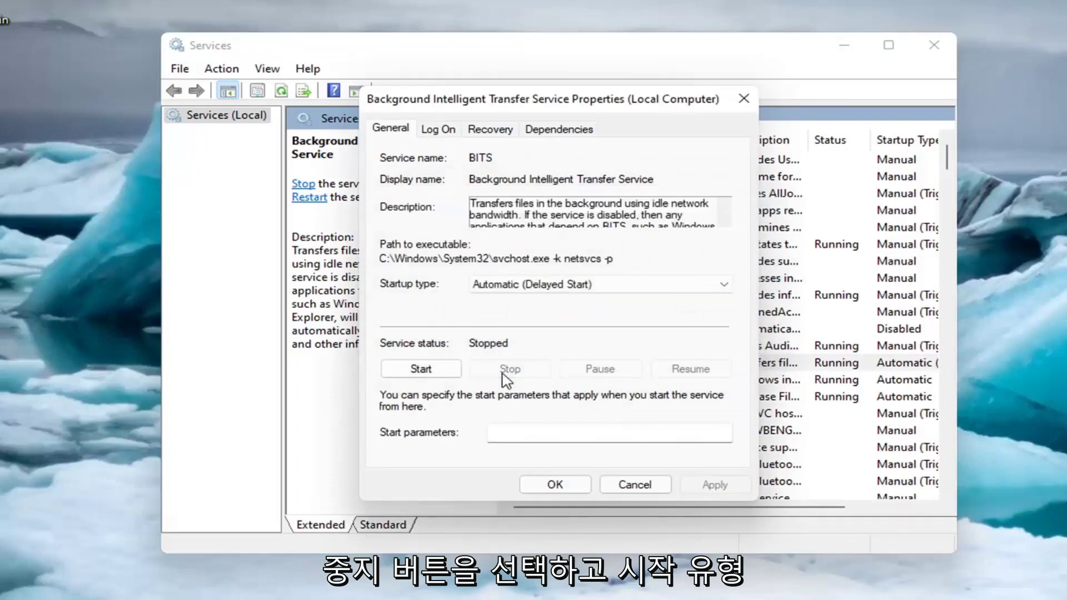
left_click(571, 285)
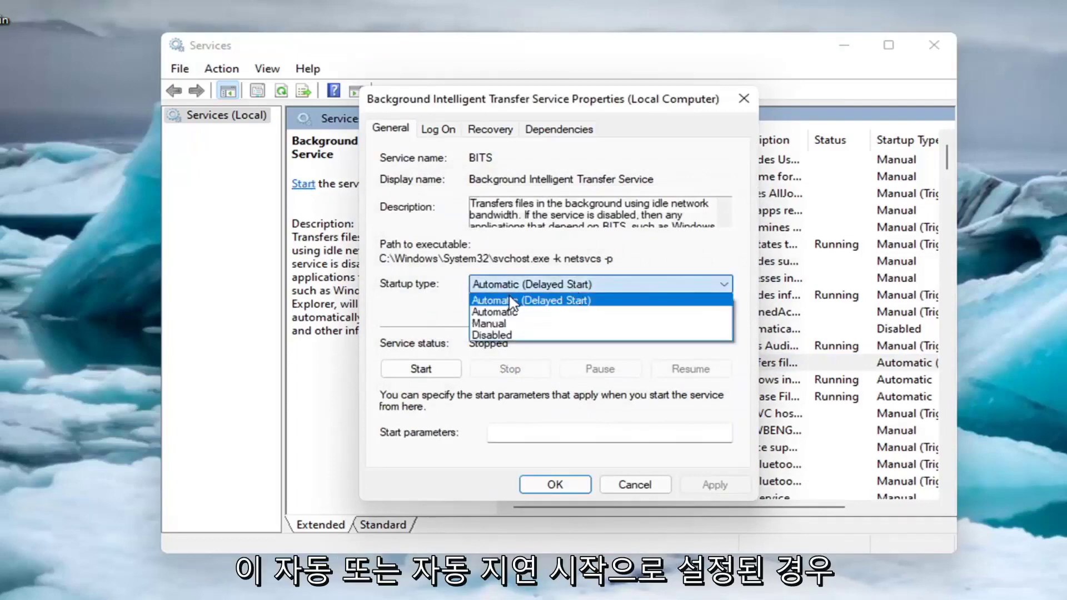
left_click(495, 337)
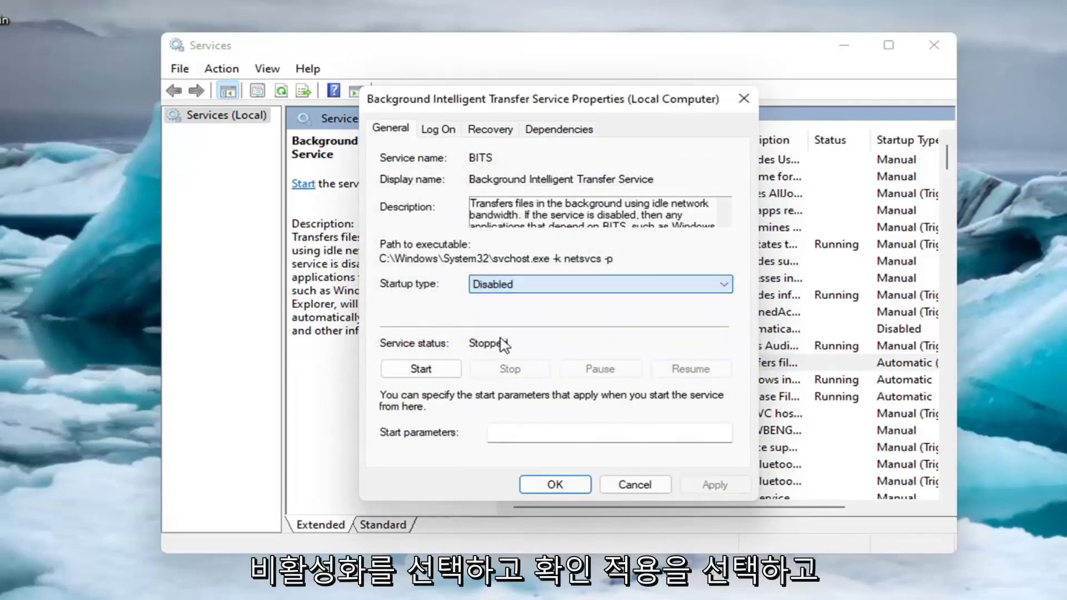
left_click(714, 484)
left_click(554, 485)
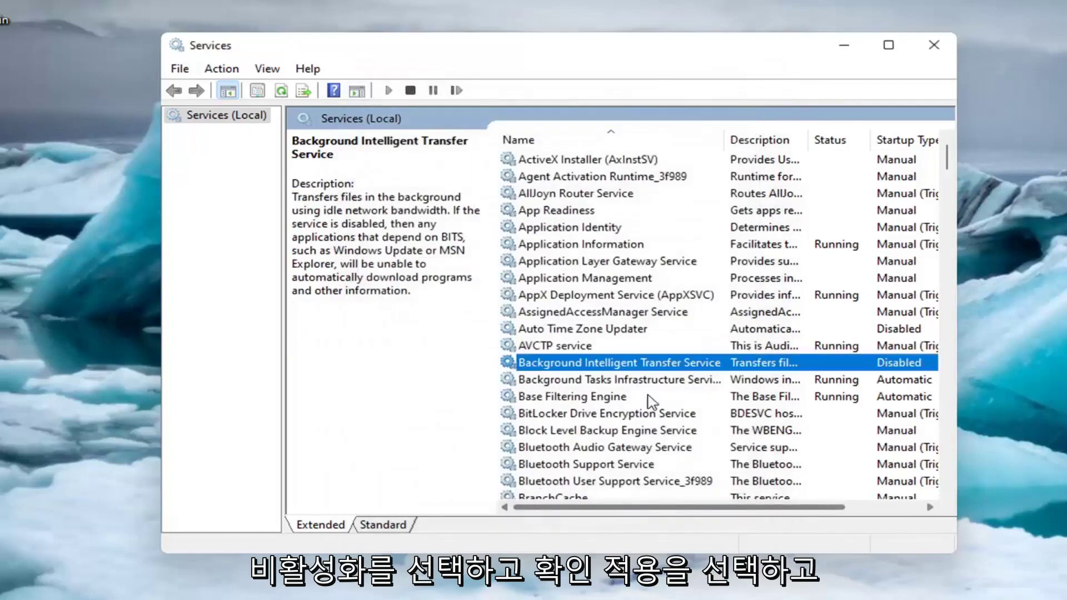
Find the Windows Update service and set its startup type to Disabled.
scroll(653, 389, "down", 9)
scroll(649, 384, "down", 20)
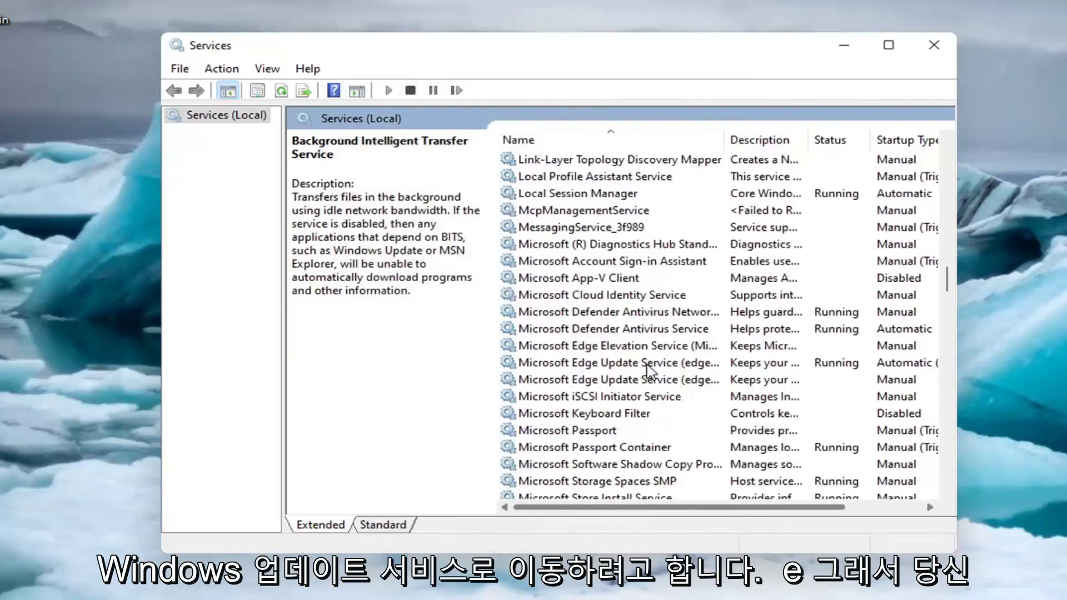
left_click(945, 345)
scroll(754, 411, "down", 20)
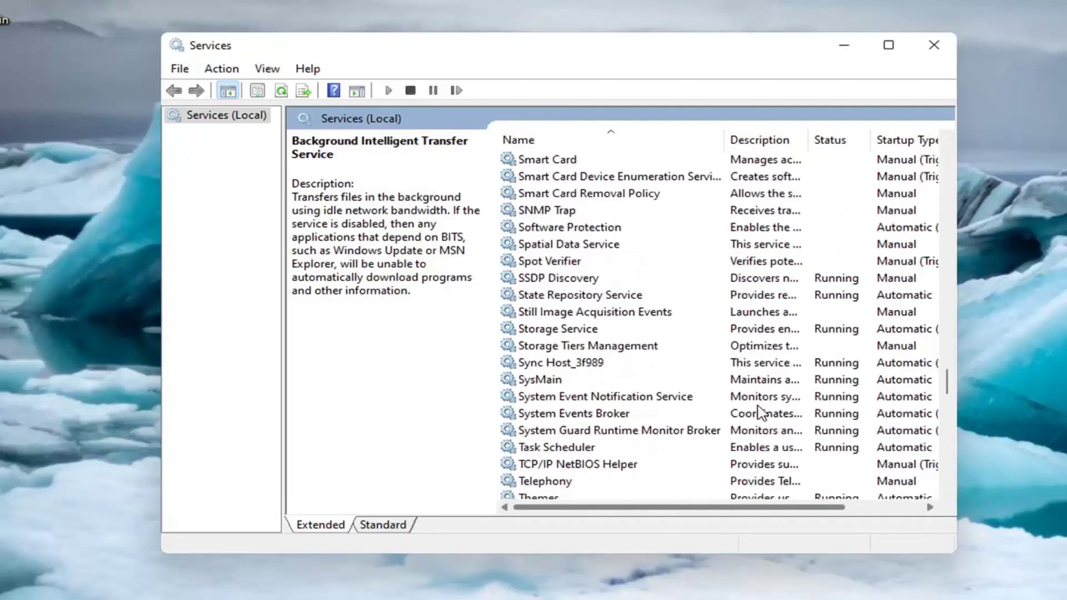
scroll(611, 402, "up", 1)
scroll(559, 427, "down", 8)
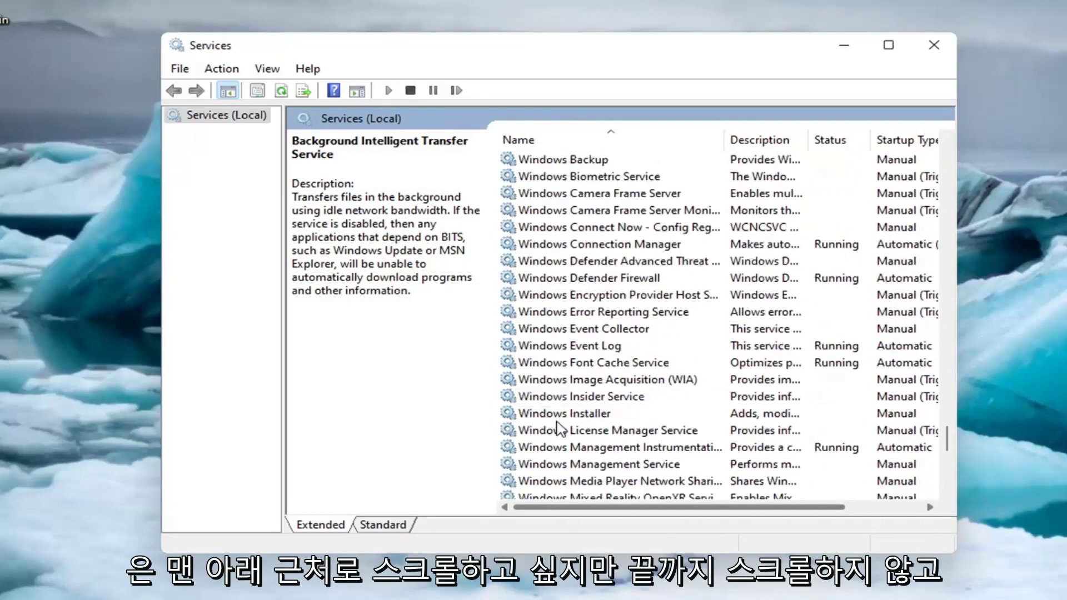
scroll(558, 427, "down", 5)
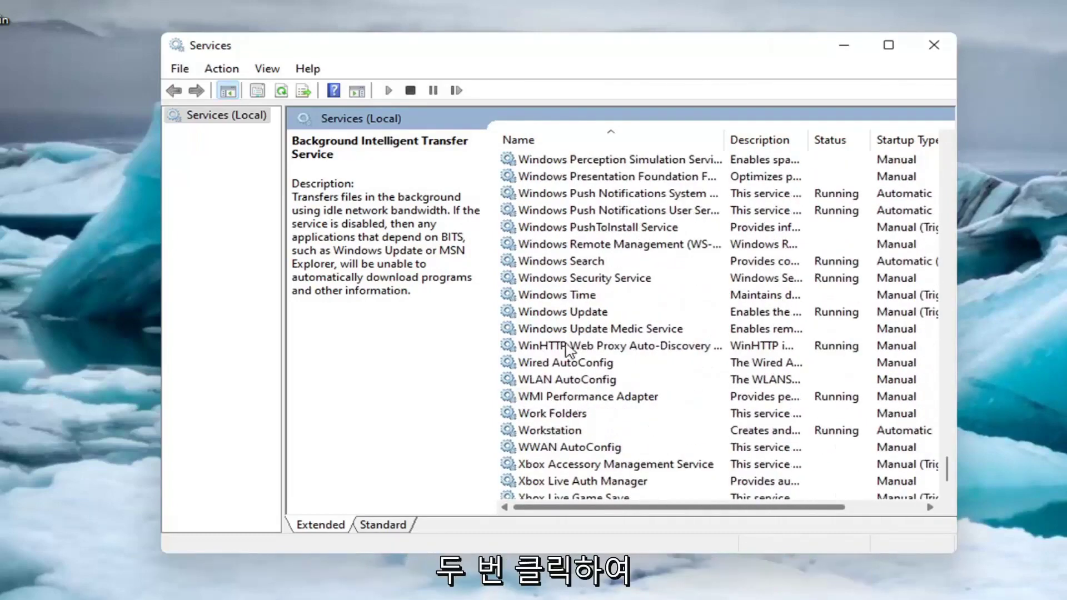
double_click(569, 311)
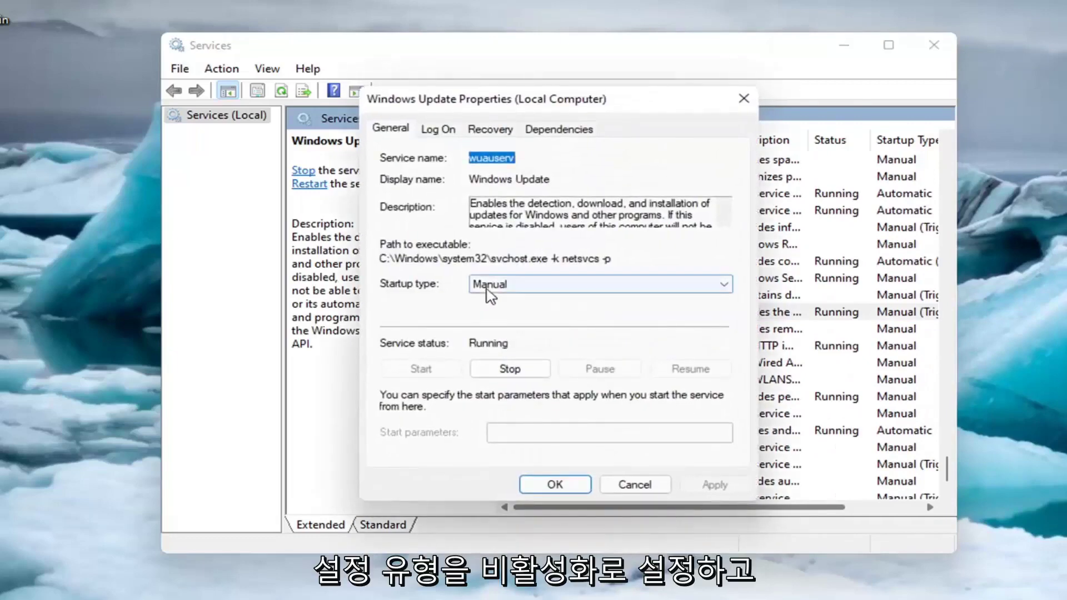
left_click(489, 286)
left_click(490, 334)
Stop the Windows Update service, apply the change, and close the Services console.
left_click(504, 368)
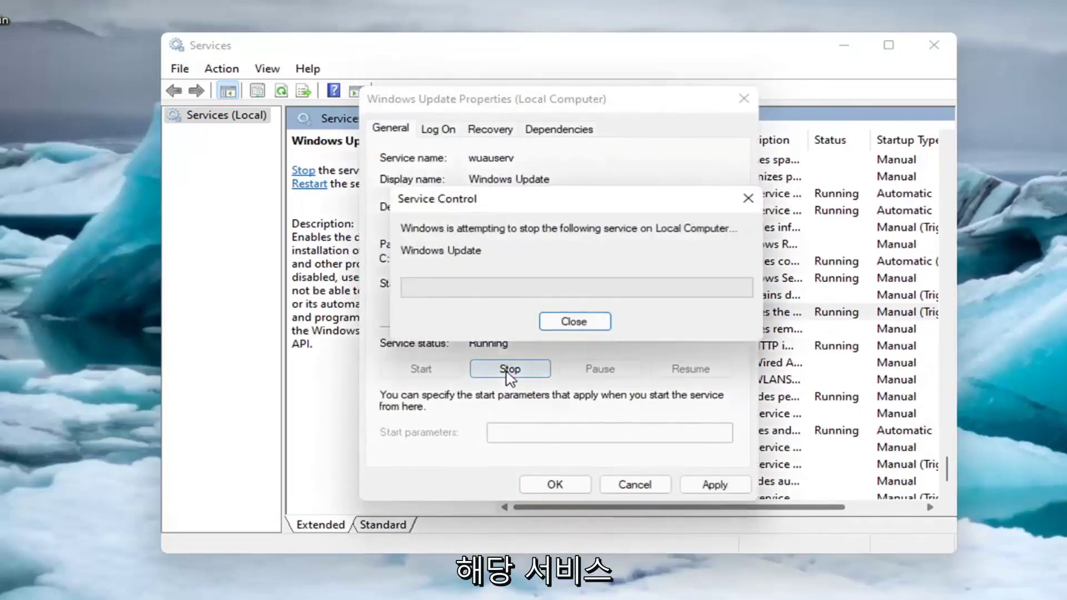
left_click(709, 487)
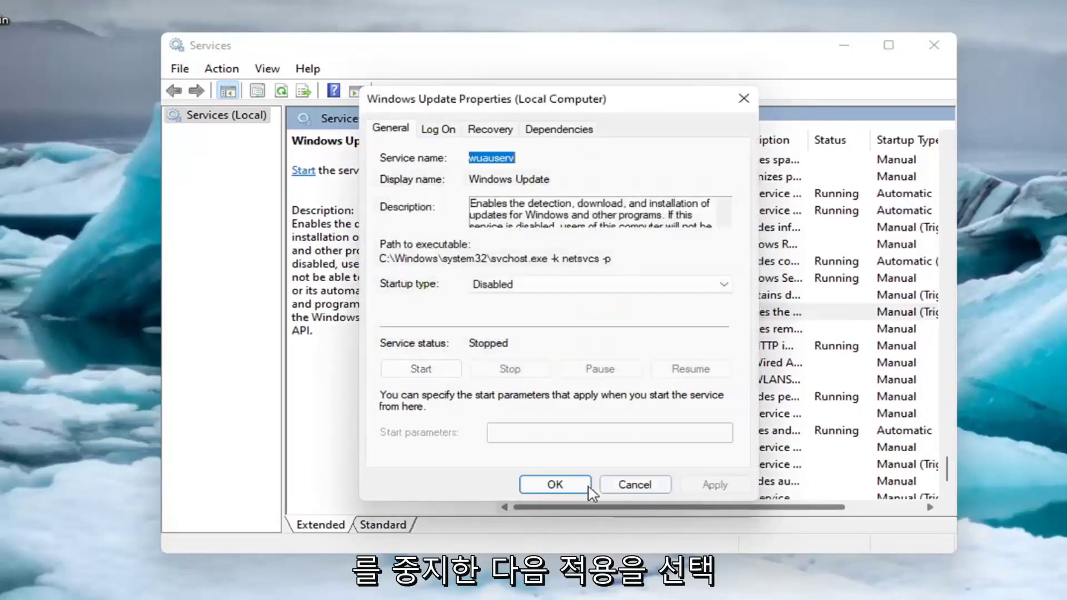
left_click(580, 485)
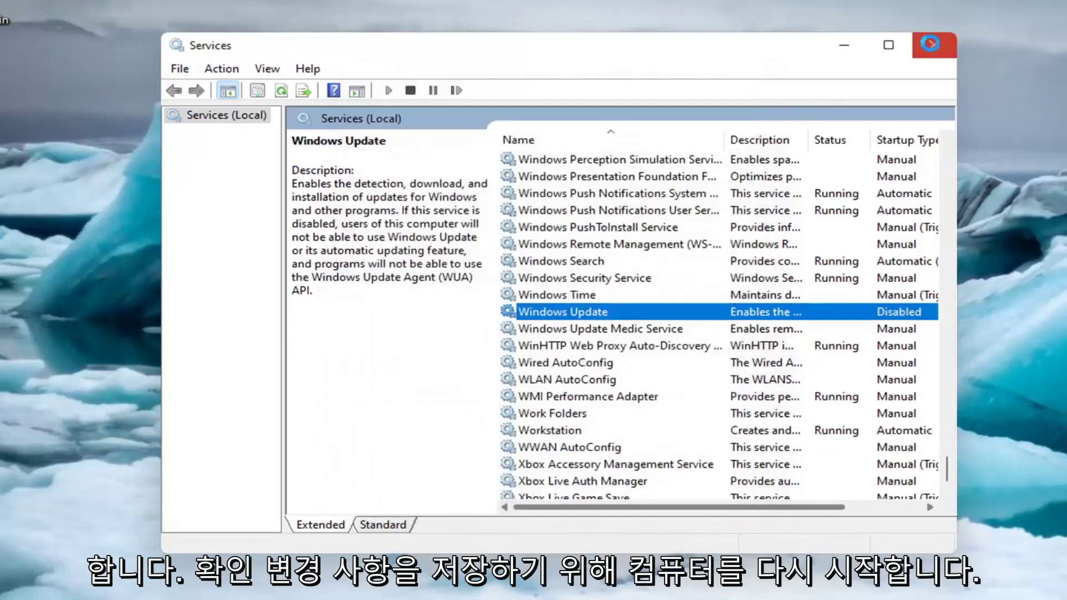
left_click(934, 44)
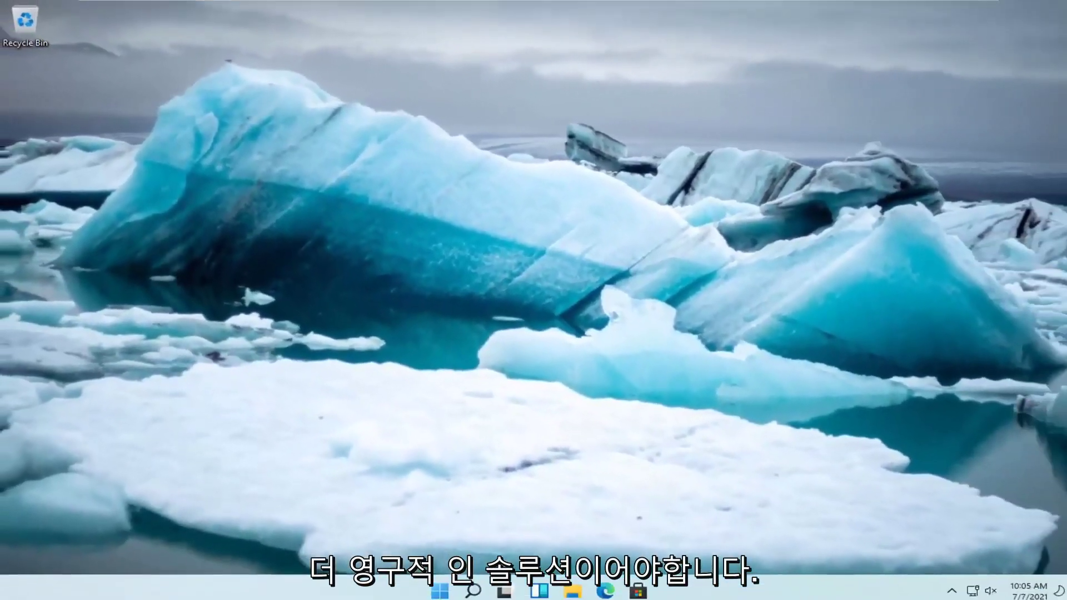